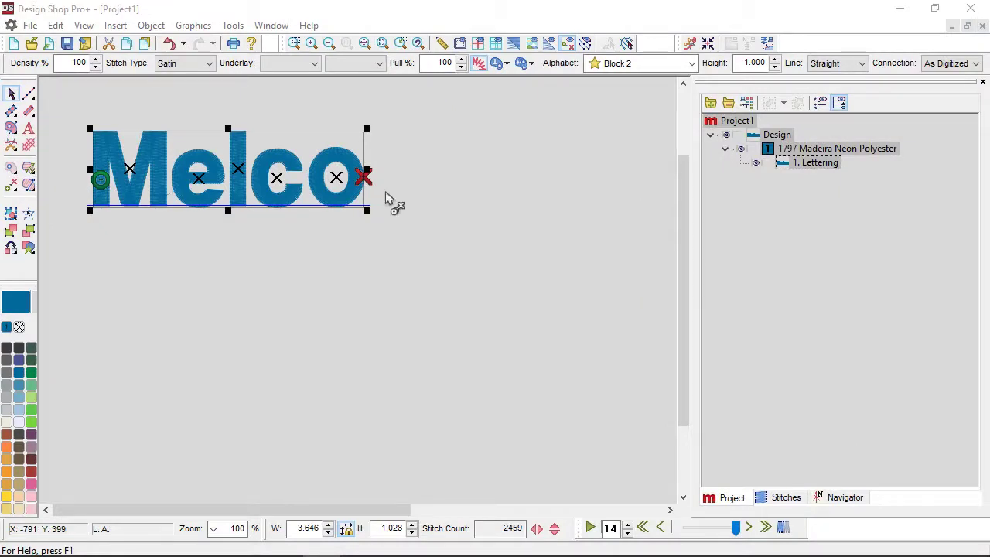
# Open the Melco lettering's Object Properties, look over its Spacing page, then return to Letters.
pyautogui.rightClick(310, 141)
pyautogui.click(334, 150)
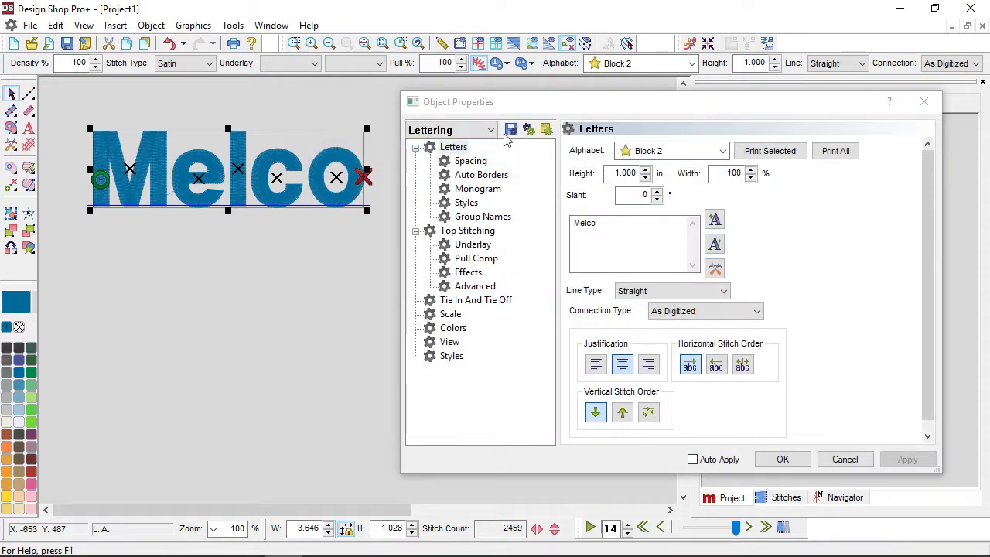
pyautogui.moveTo(533, 110)
pyautogui.mouseDown()
pyautogui.moveTo(566, 70)
pyautogui.moveTo(532, 80)
pyautogui.mouseUp()
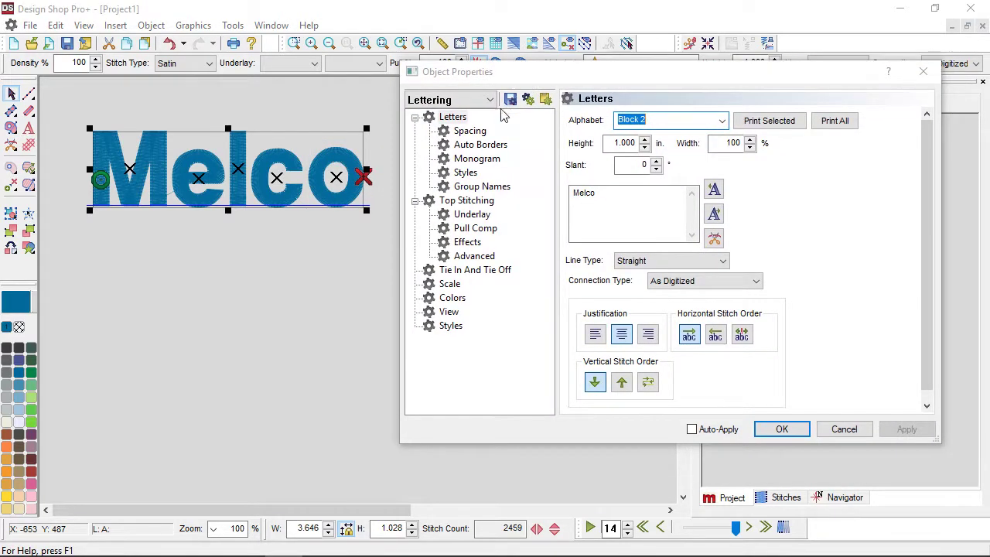
pyautogui.click(451, 119)
pyautogui.click(475, 134)
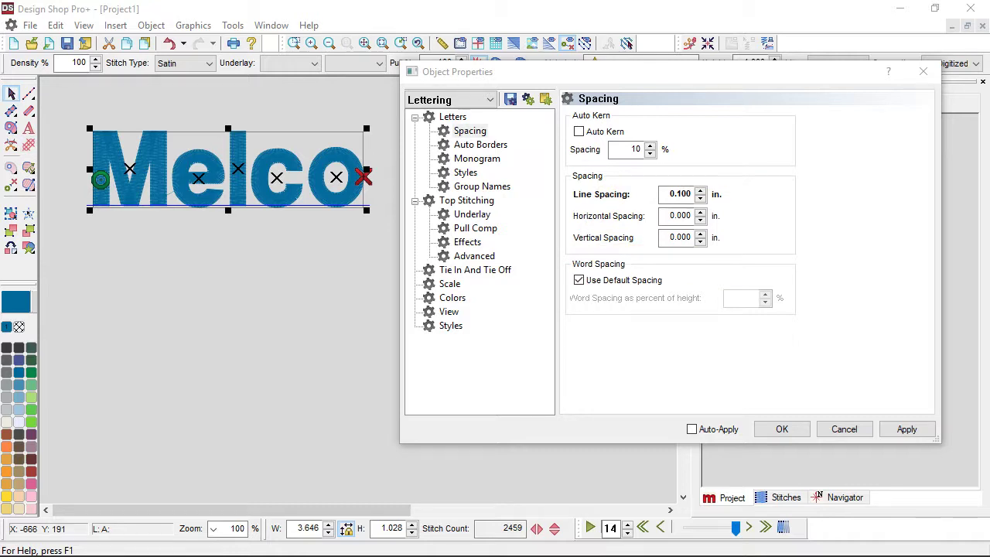
pyautogui.click(691, 192)
pyautogui.click(453, 117)
# Add 'International' as a second line under Melco, apply it, and select the Line Spacing value.
pyautogui.click(660, 197)
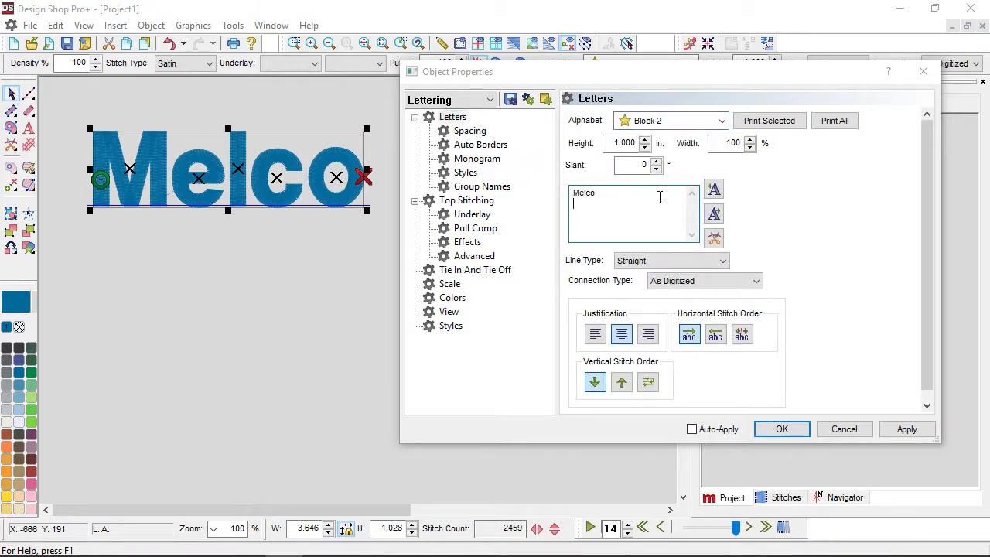
pyautogui.press('Return')
pyautogui.write('International')
pyautogui.click(901, 430)
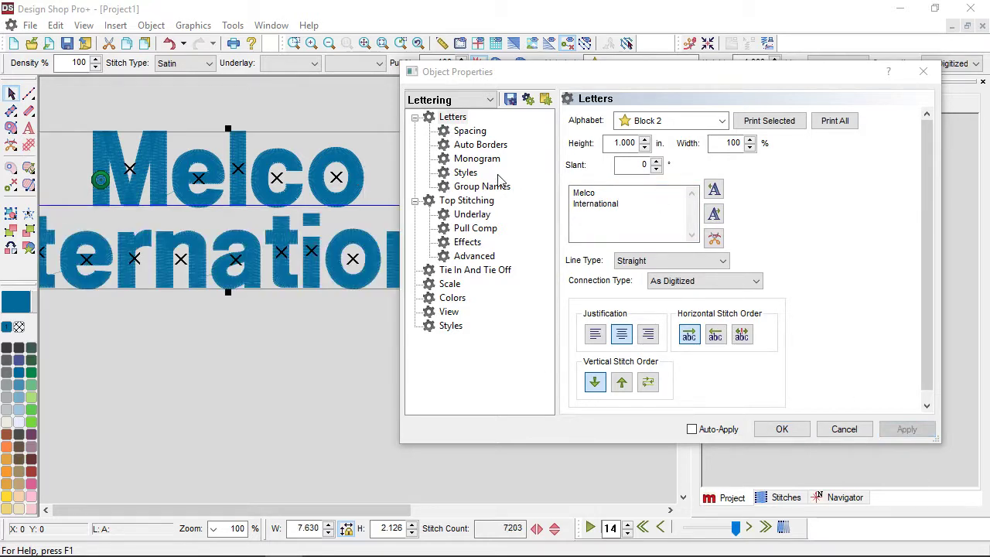
pyautogui.click(470, 133)
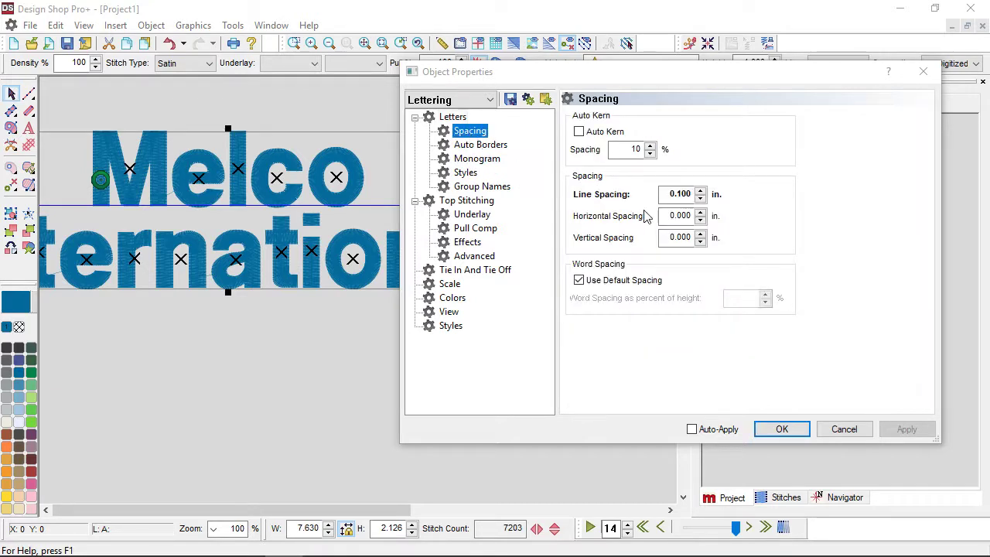
pyautogui.doubleClick(679, 197)
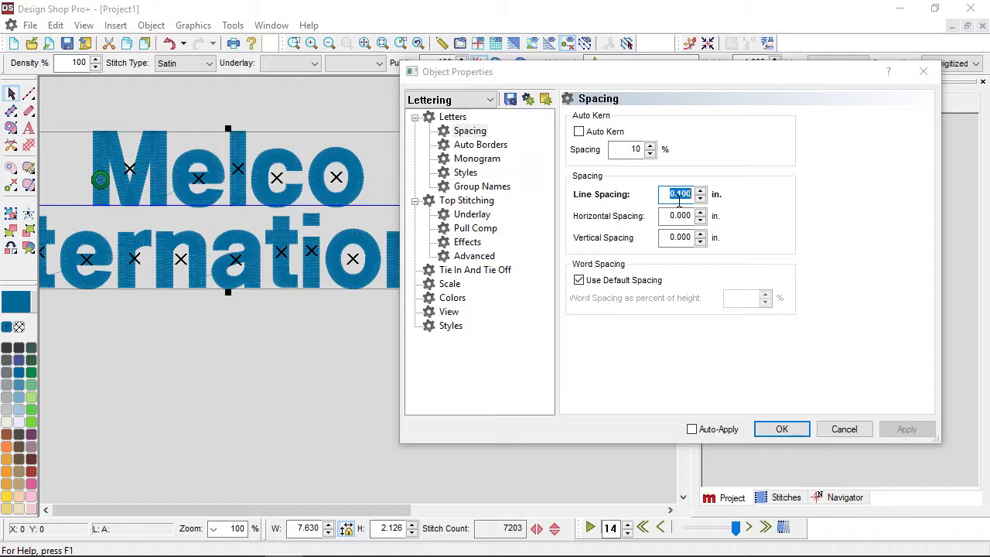
# Set line spacing to 0.205 in, apply it, and move the lettering up and left.
pyautogui.write('0.122')
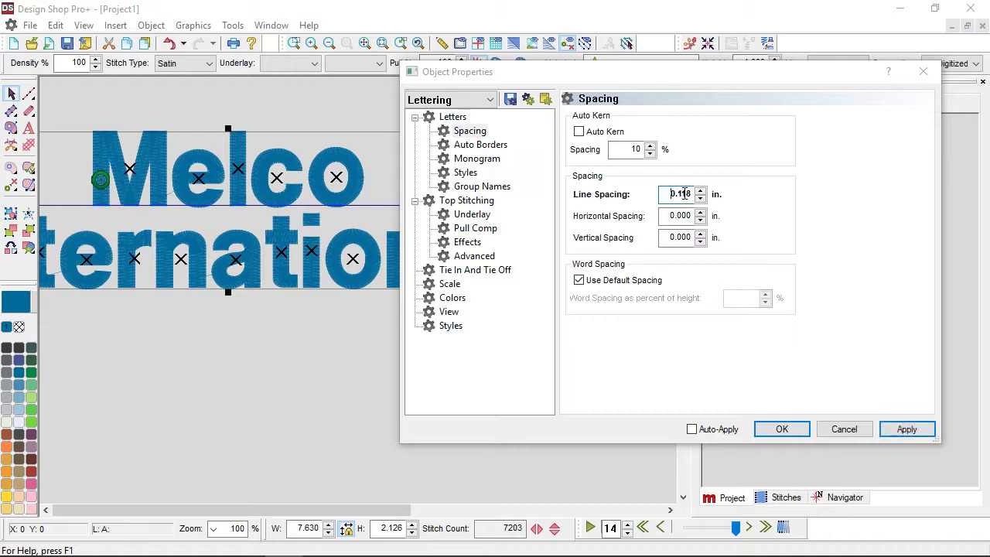
pyautogui.press('BackSpace')
pyautogui.press('BackSpace')
pyautogui.write('38')
pyautogui.press('BackSpace')
pyautogui.press('BackSpace')
pyautogui.write('85')
pyautogui.click(700, 192)
pyautogui.click(700, 192)
pyautogui.click(907, 428)
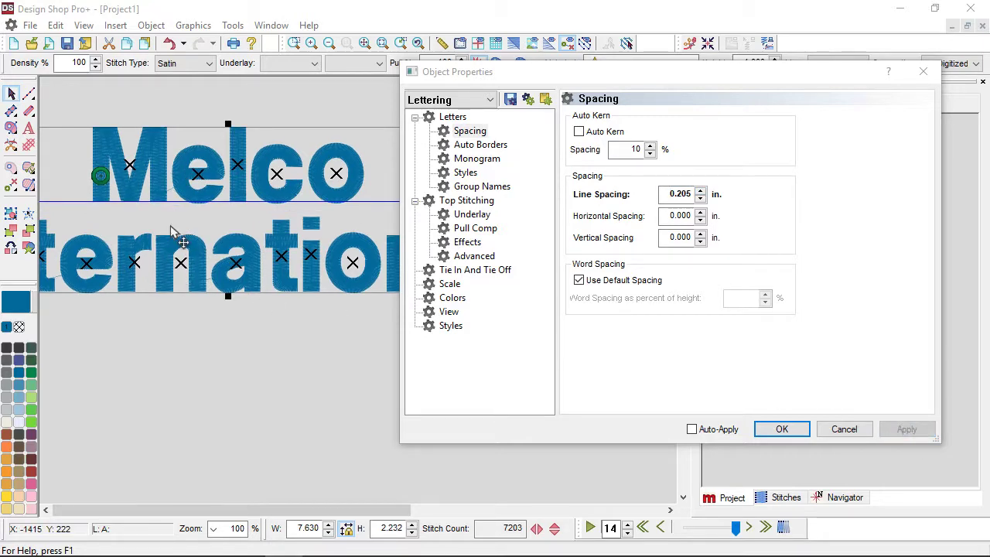
pyautogui.moveTo(368, 141); pyautogui.dragTo(152, 134)
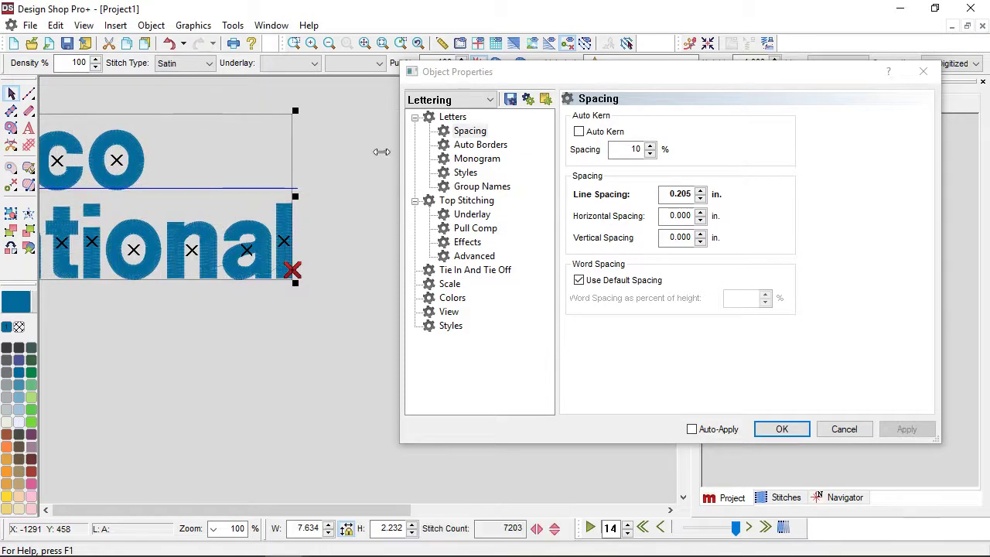
pyautogui.hscroll(-5, 214, 188)
# Move the lettering down-right, then apply a horizontal spacing of 0.250 in.
pyautogui.moveTo(49, 192); pyautogui.dragTo(187, 298)
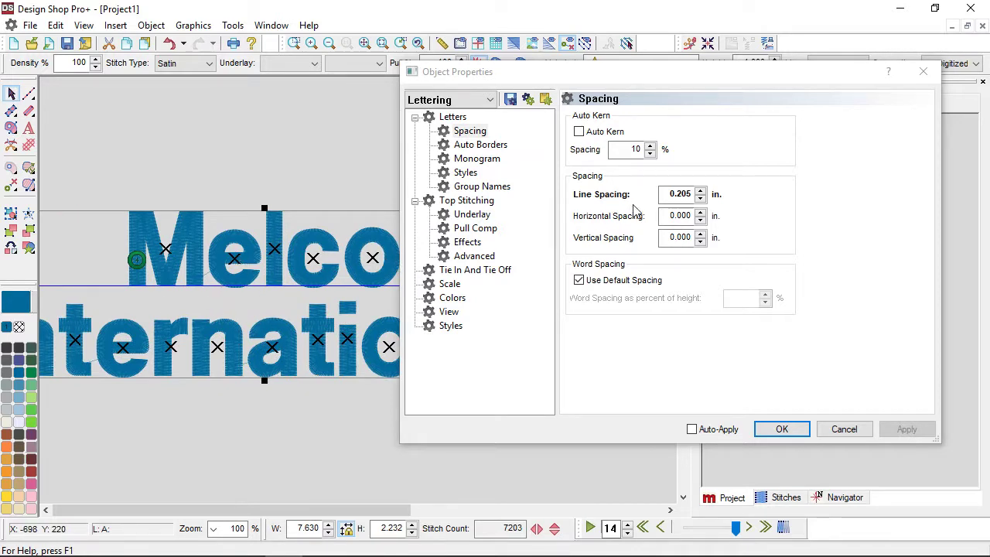
pyautogui.doubleClick(689, 215)
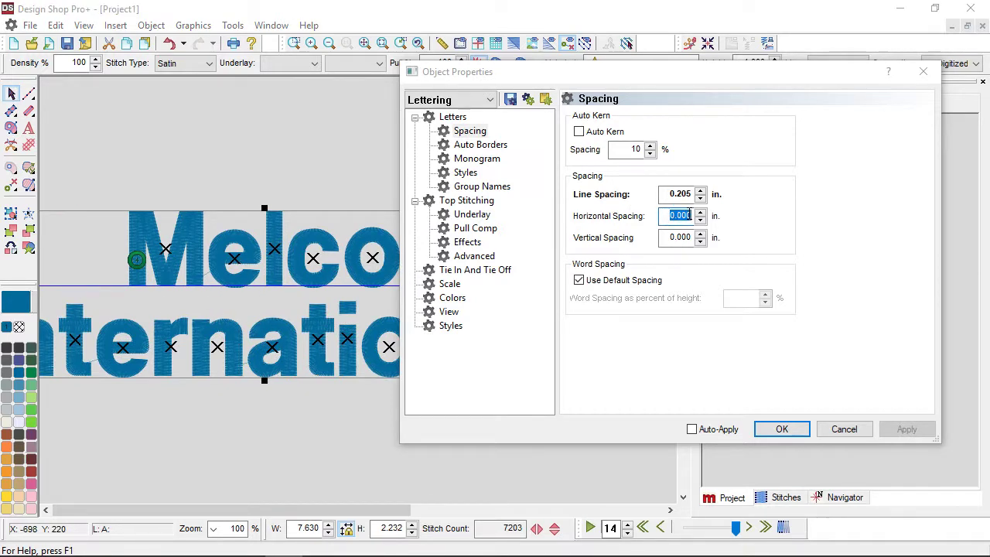
pyautogui.press('BackSpace')
pyautogui.write('.25')
pyautogui.click(906, 429)
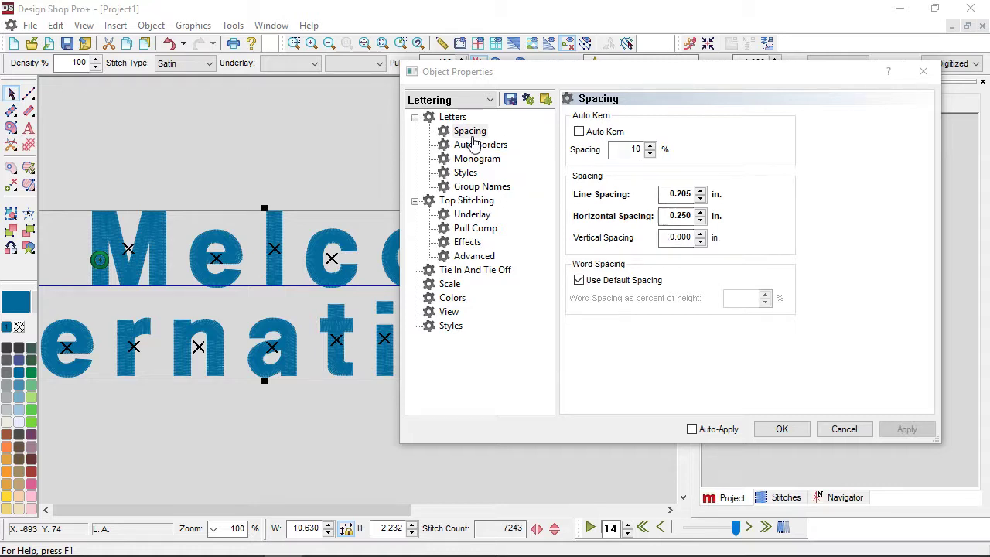
# Replace the lettering text with MELCO and apply it.
pyautogui.click(455, 119)
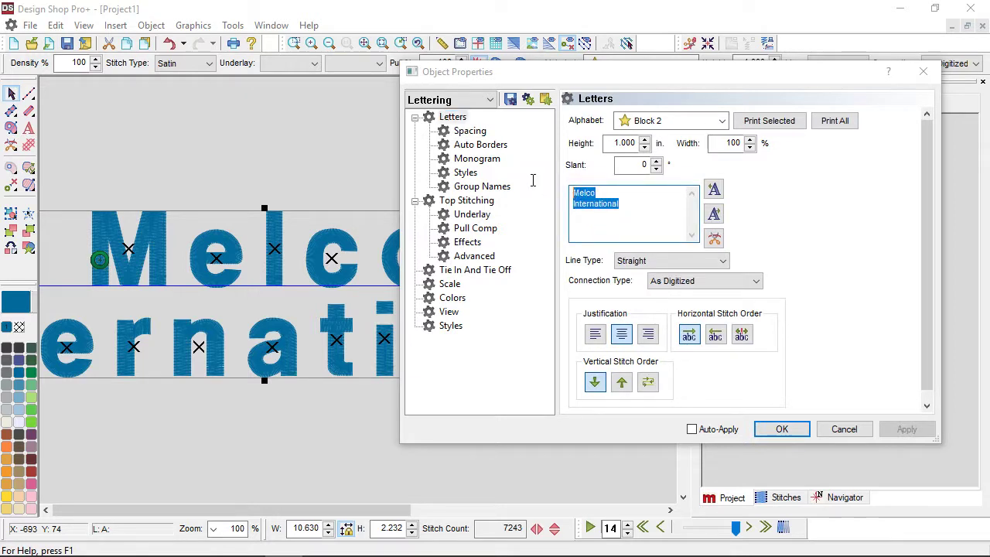
pyautogui.write('MELCO')
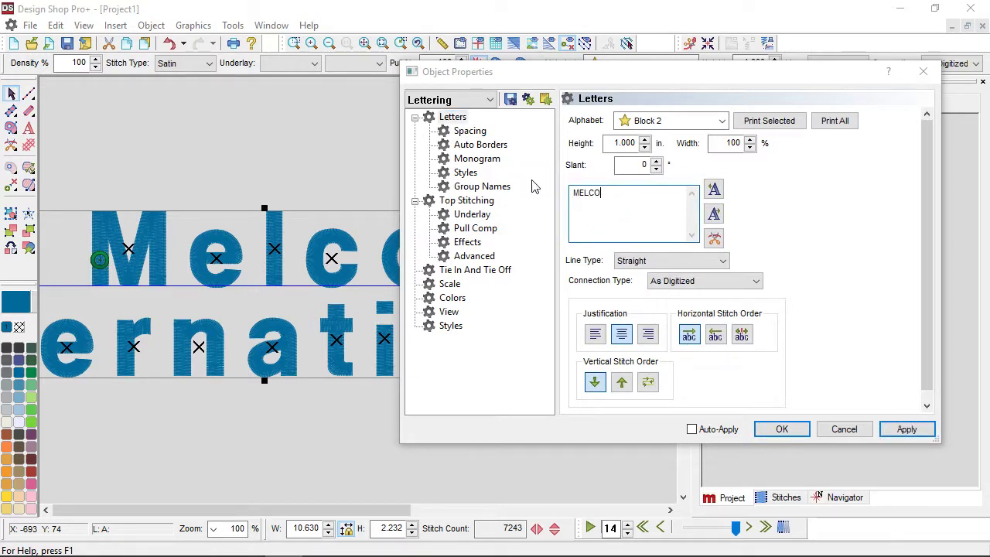
pyautogui.click(906, 428)
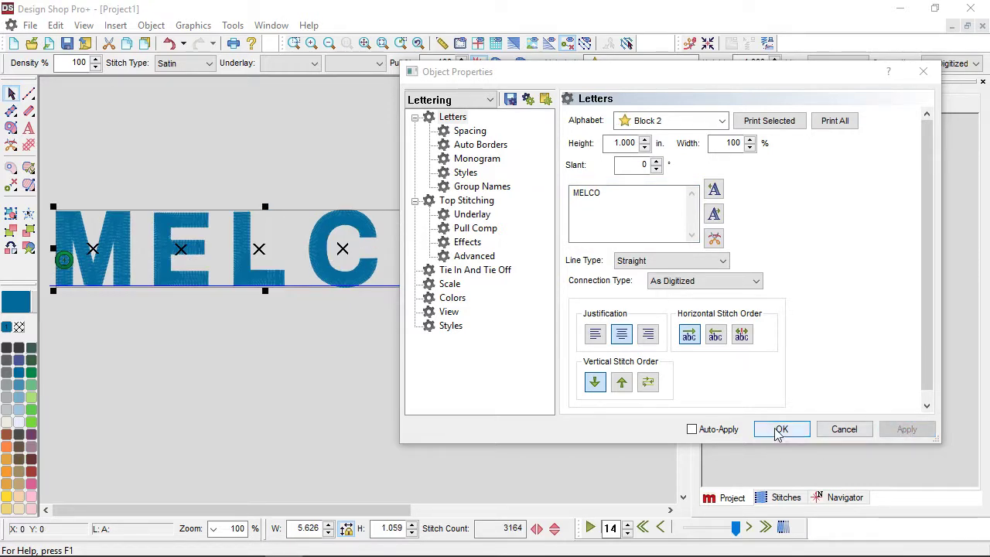
# Reset horizontal spacing to 0 in and apply, then select the vertical spacing value.
pyautogui.click(470, 130)
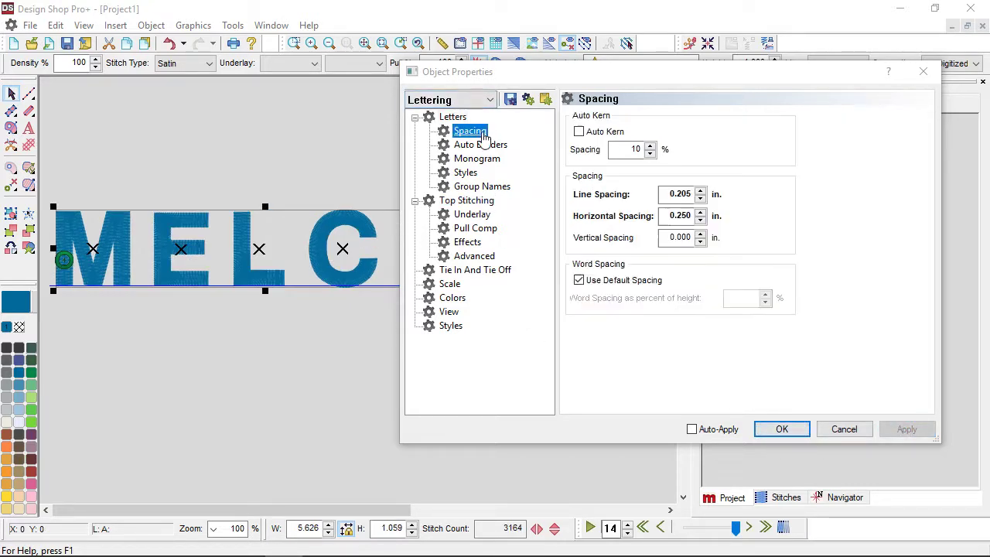
pyautogui.doubleClick(684, 219)
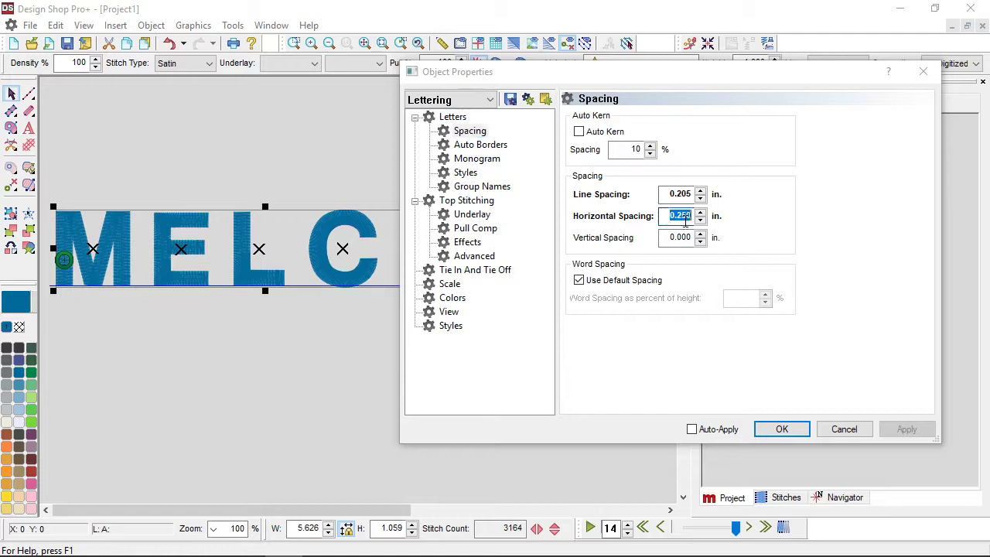
pyautogui.write('0')
pyautogui.click(906, 430)
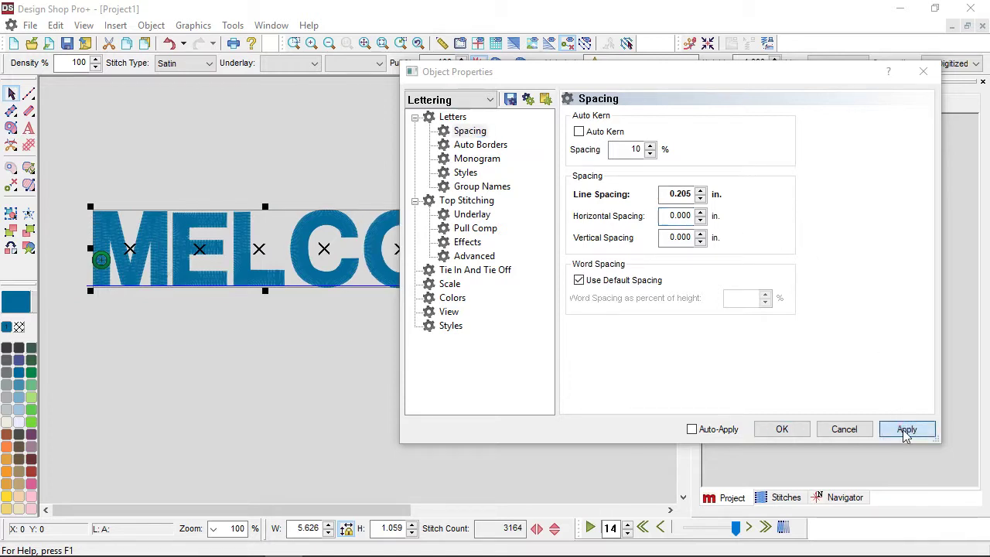
pyautogui.doubleClick(683, 244)
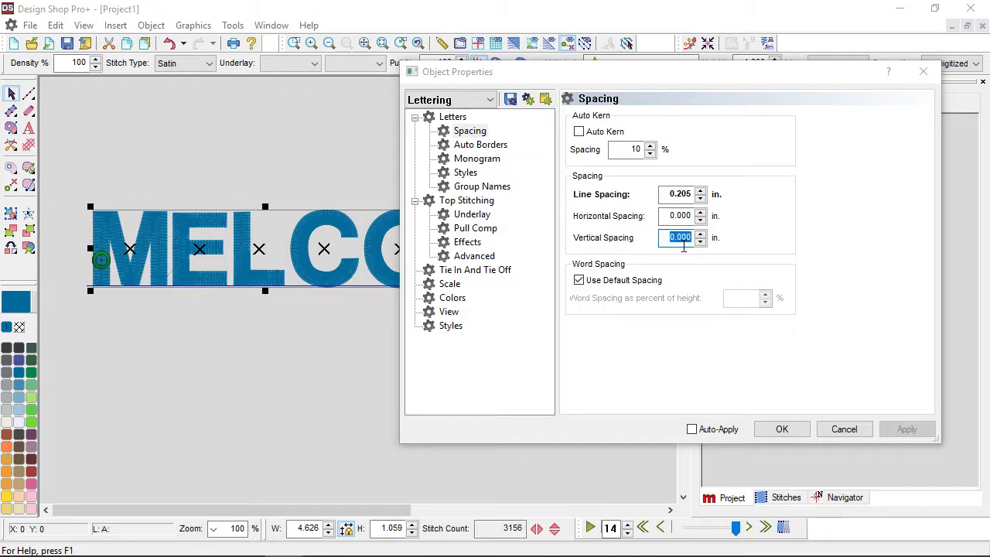
# Apply 0.250 in vertical spacing so MELCO letters step upward, and move the dialog right.
pyautogui.press('BackSpace')
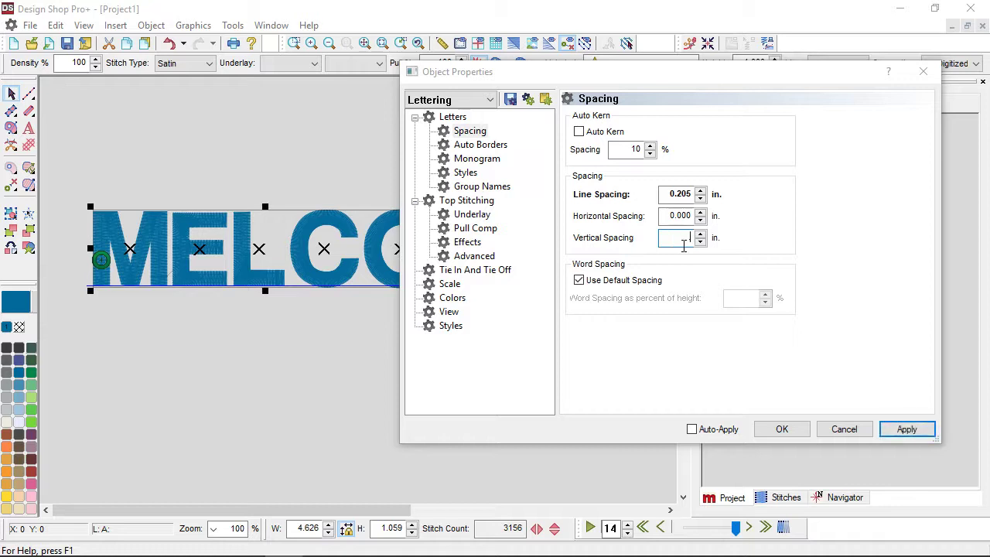
pyautogui.write('.25')
pyautogui.click(902, 430)
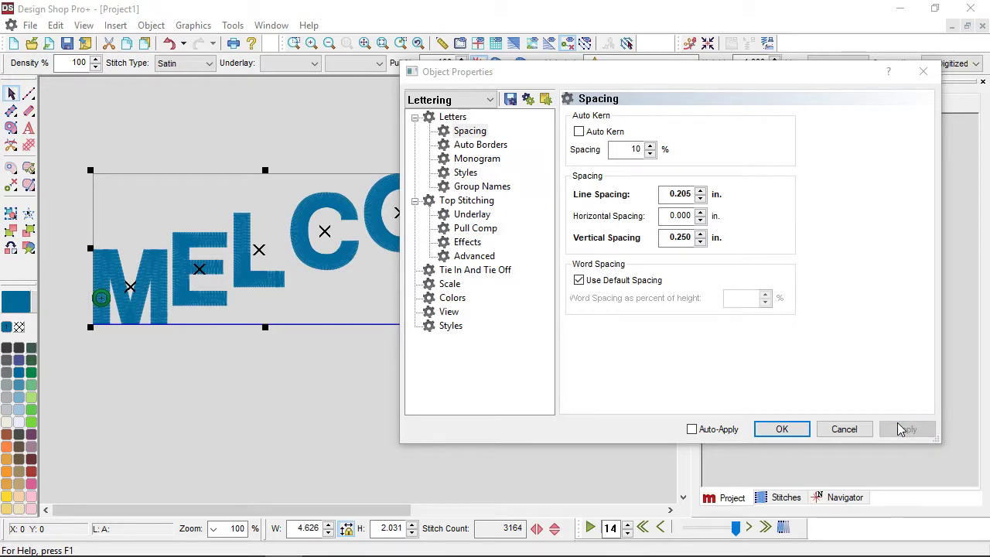
pyautogui.moveTo(516, 80); pyautogui.dragTo(607, 75)
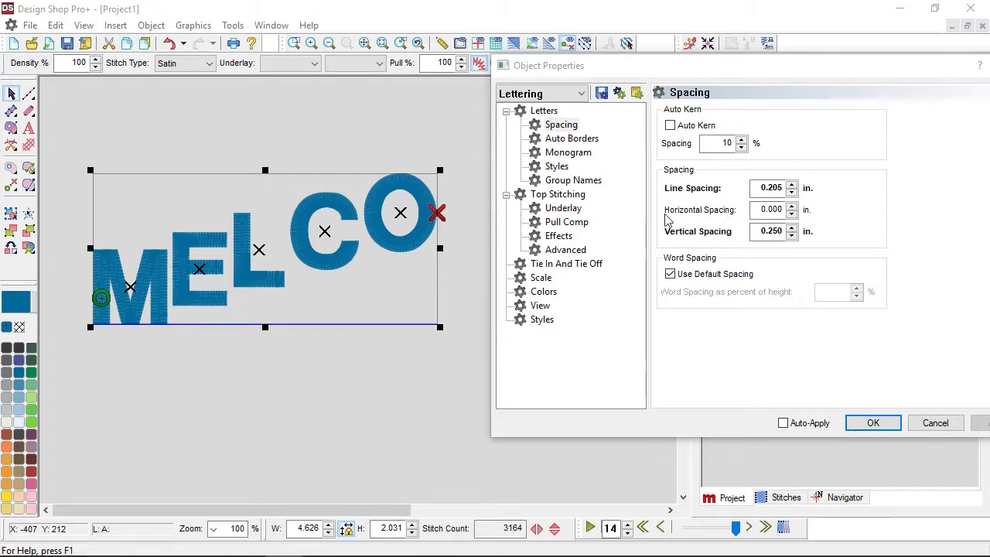
# Apply -0.250 in vertical spacing to MELCO, then select and delete the lettering.
pyautogui.click(761, 232)
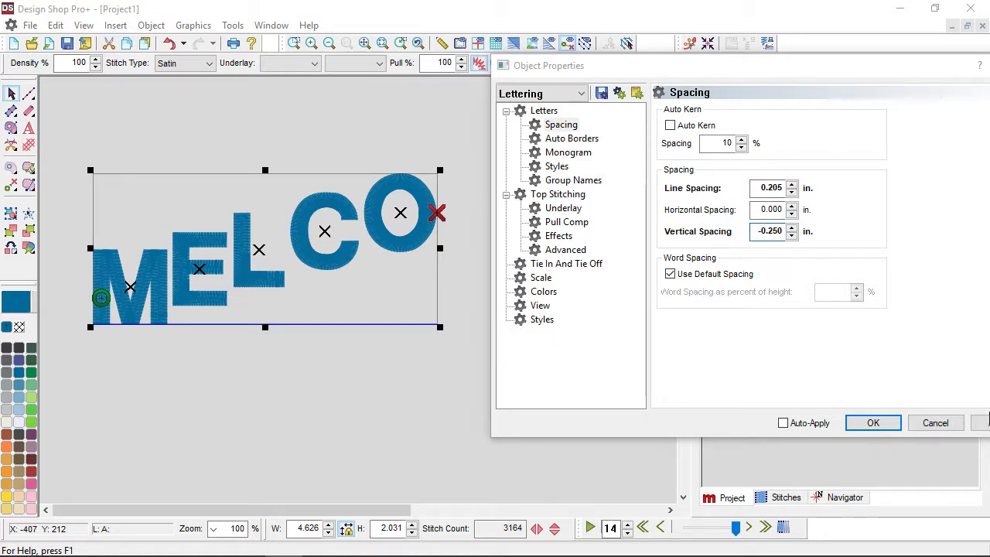
pyautogui.click(985, 423)
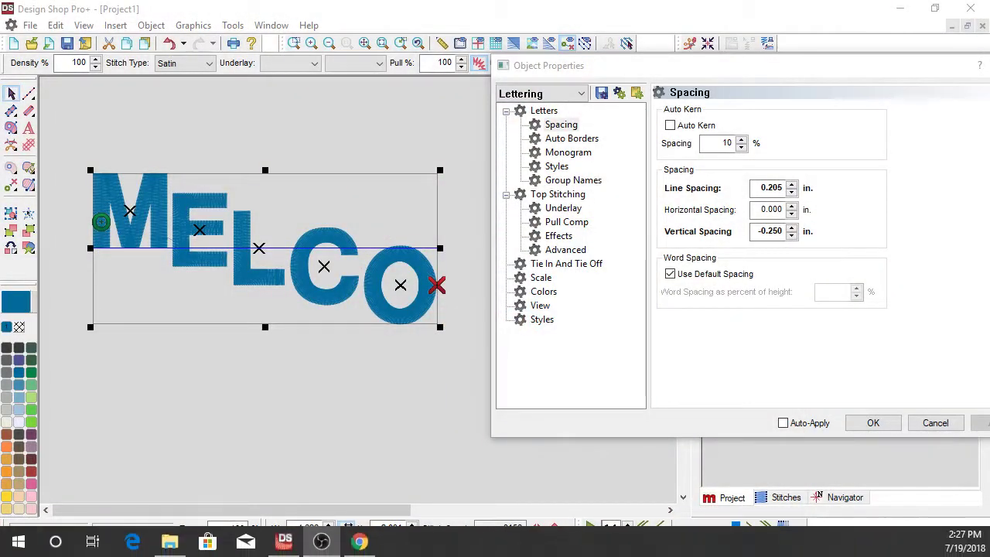
pyautogui.click(305, 255)
pyautogui.press('Delete')
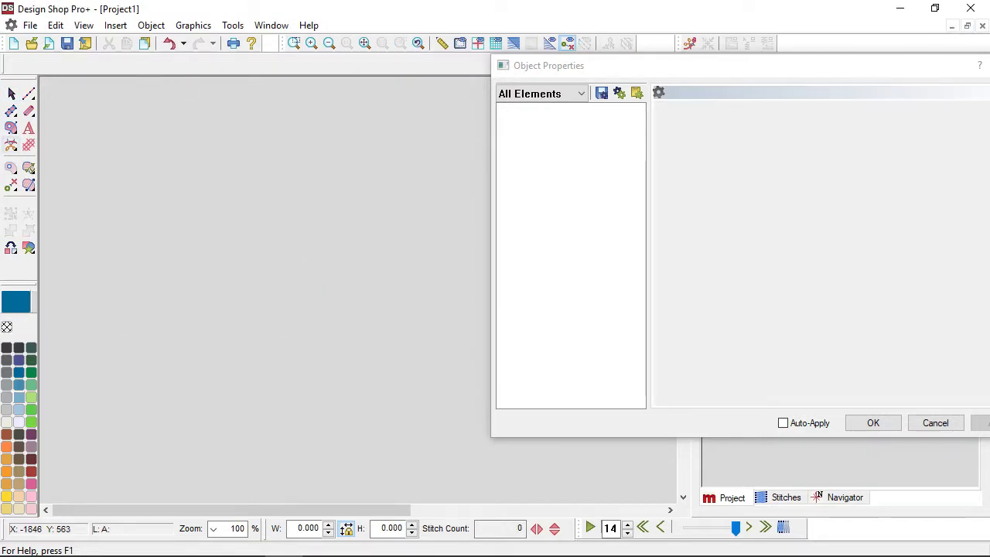
# Create new lettering reading 'Melco International' with the Lettering tool.
pyautogui.click(28, 128)
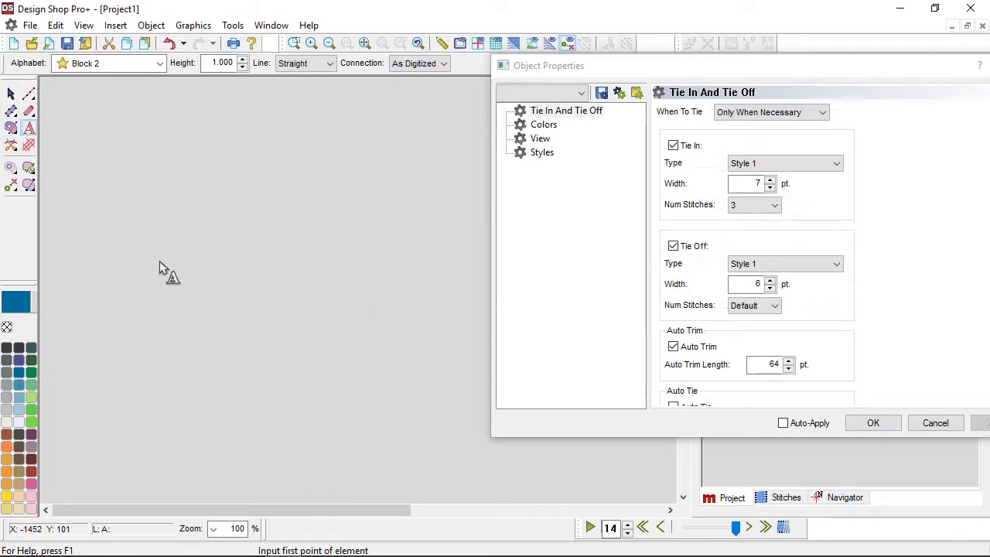
pyautogui.write('MElco')
pyautogui.press('BackSpace')
pyautogui.press('BackSpace')
pyautogui.press('BackSpace')
pyautogui.press('BackSpace')
pyautogui.write('elco')
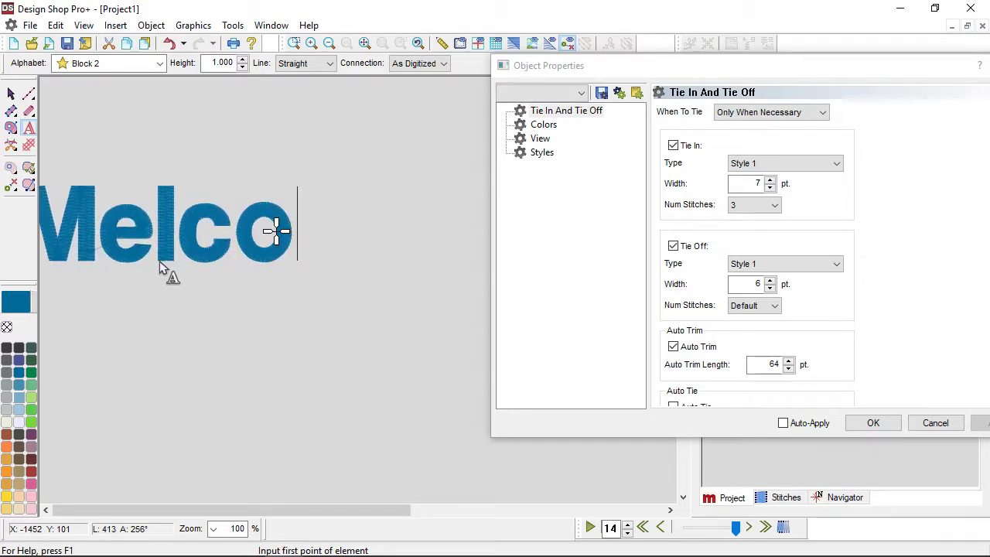
pyautogui.write(' Inter')
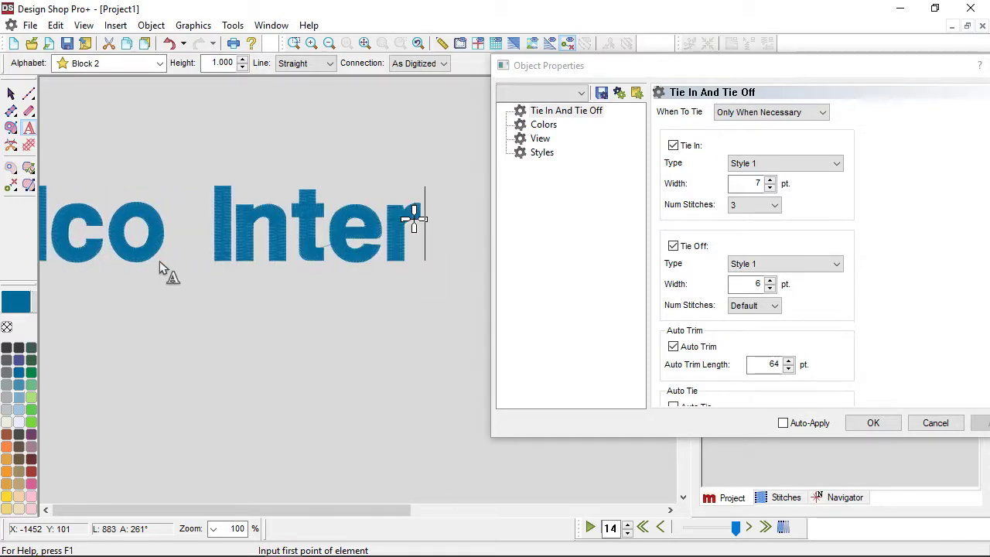
pyautogui.write('nation')
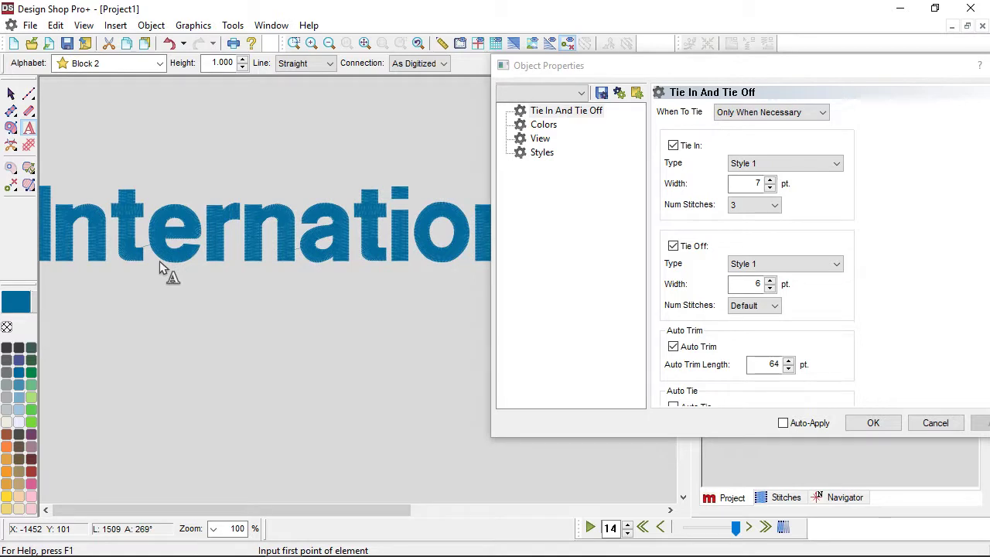
pyautogui.press('Escape')
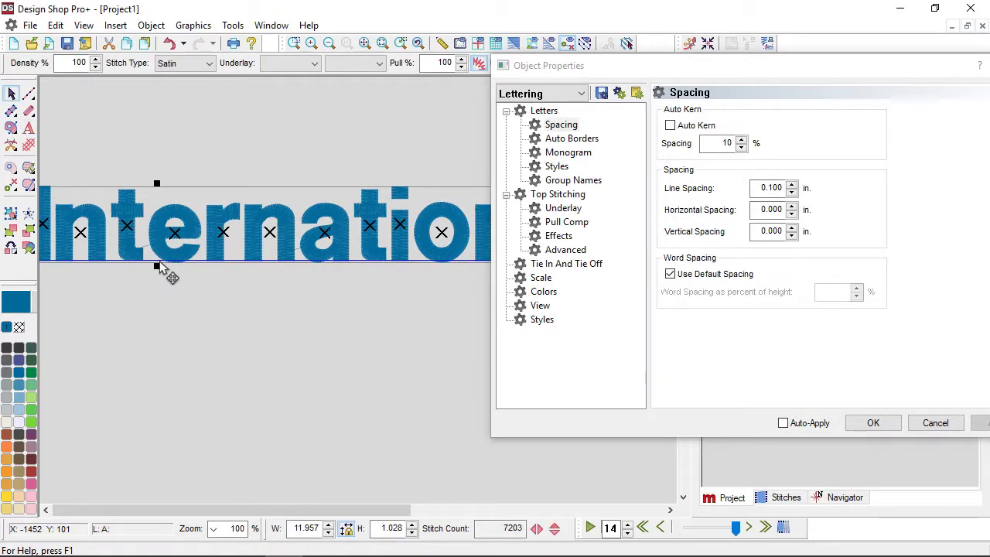
# Zoom to fit and drag the lettering to the top of the design area.
pyautogui.click(364, 44)
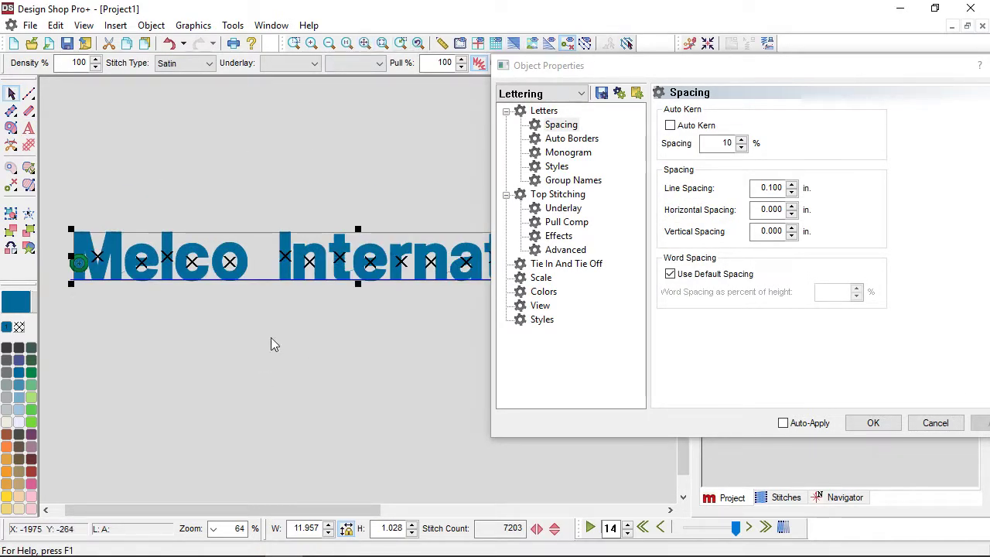
pyautogui.moveTo(278, 267); pyautogui.dragTo(255, 116)
pyautogui.moveTo(628, 70); pyautogui.dragTo(567, 172)
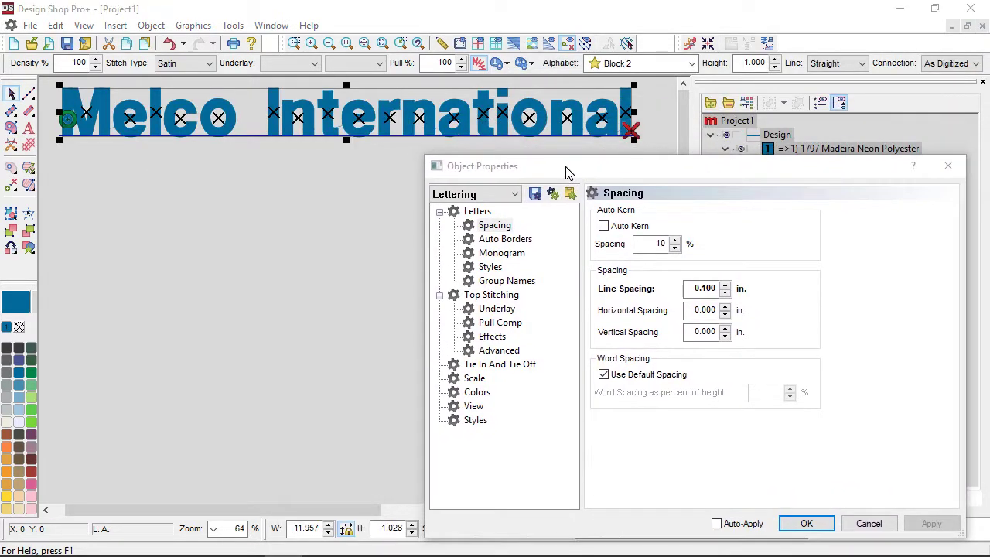
pyautogui.click(213, 291)
pyautogui.click(324, 131)
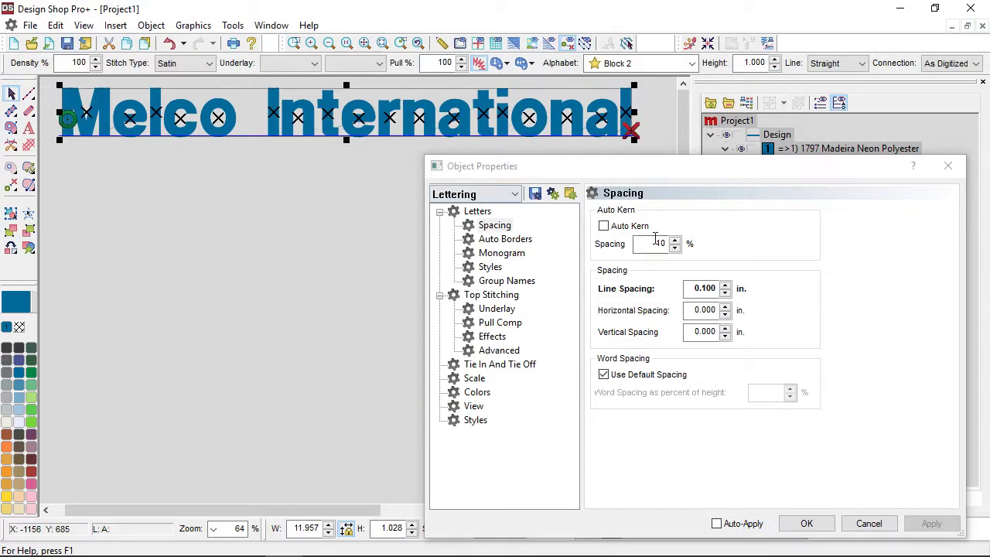
# Change the lettering's alphabet to MELCO BLOCK on the Letters page and apply it.
pyautogui.click(477, 212)
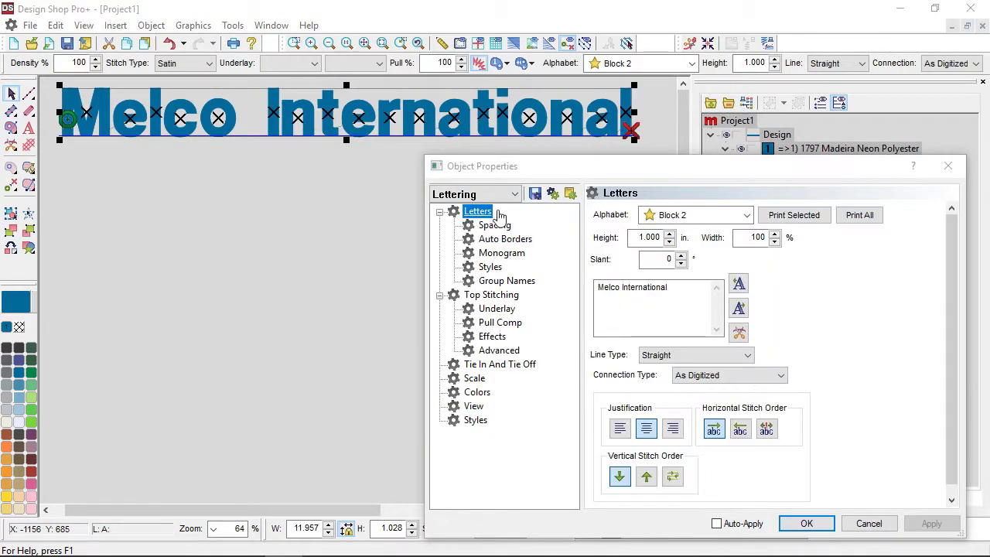
pyautogui.click(698, 213)
pyautogui.write('melco')
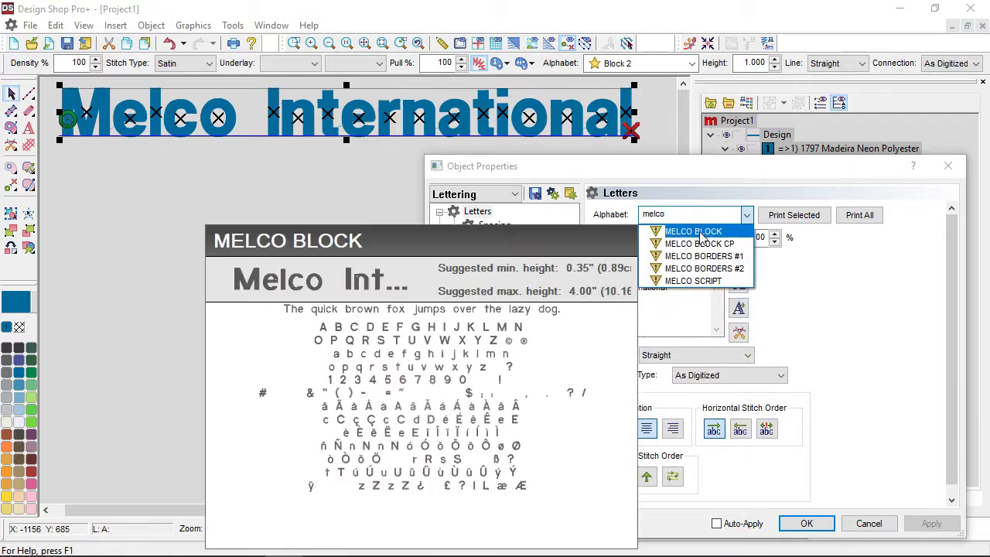
pyautogui.click(700, 232)
pyautogui.click(925, 520)
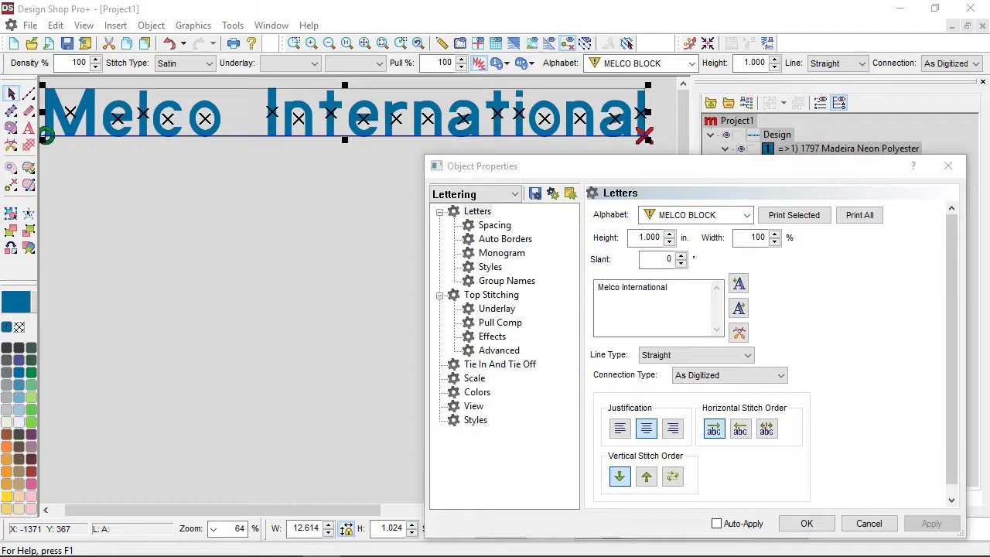
# Enable Auto Kern on the Spacing page and apply it to Melco International.
pyautogui.click(489, 228)
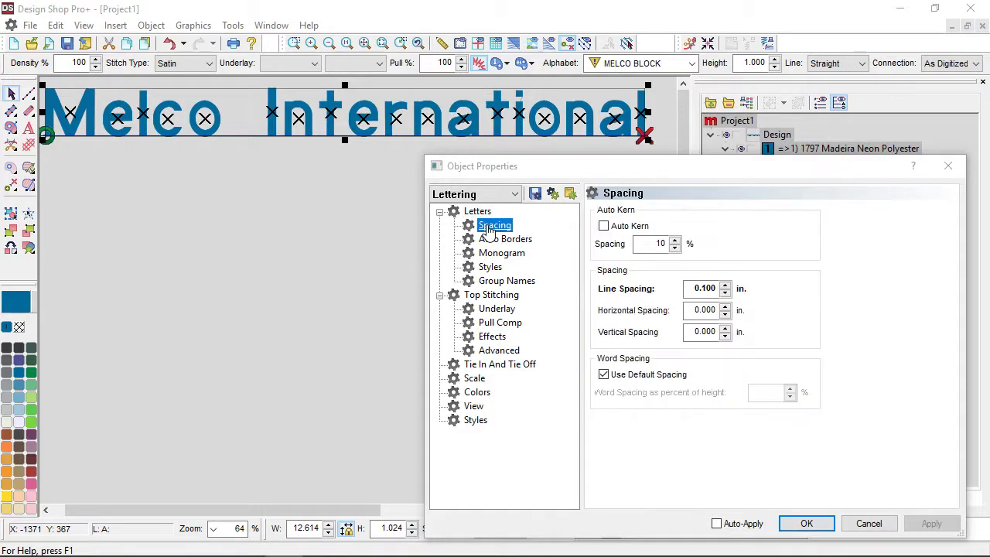
pyautogui.click(605, 227)
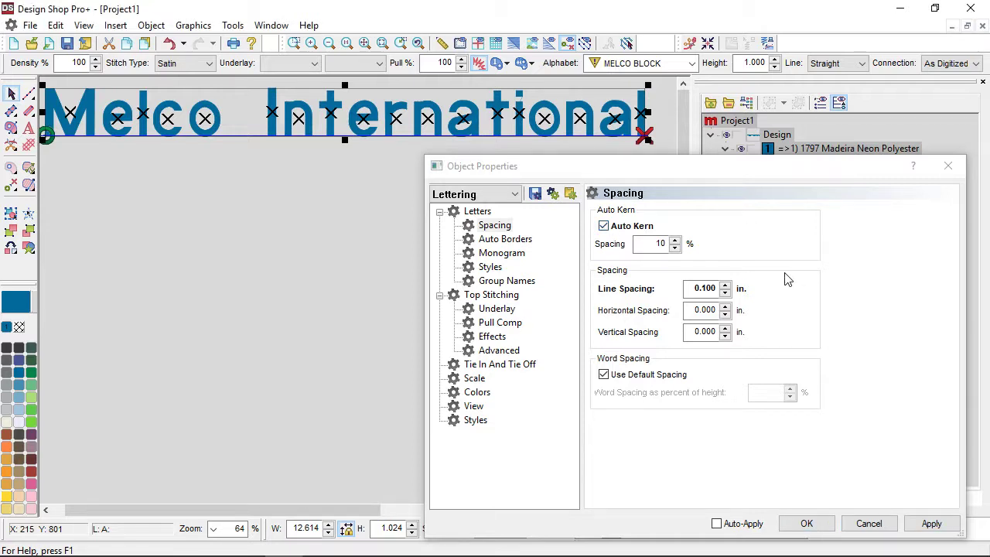
pyautogui.click(933, 523)
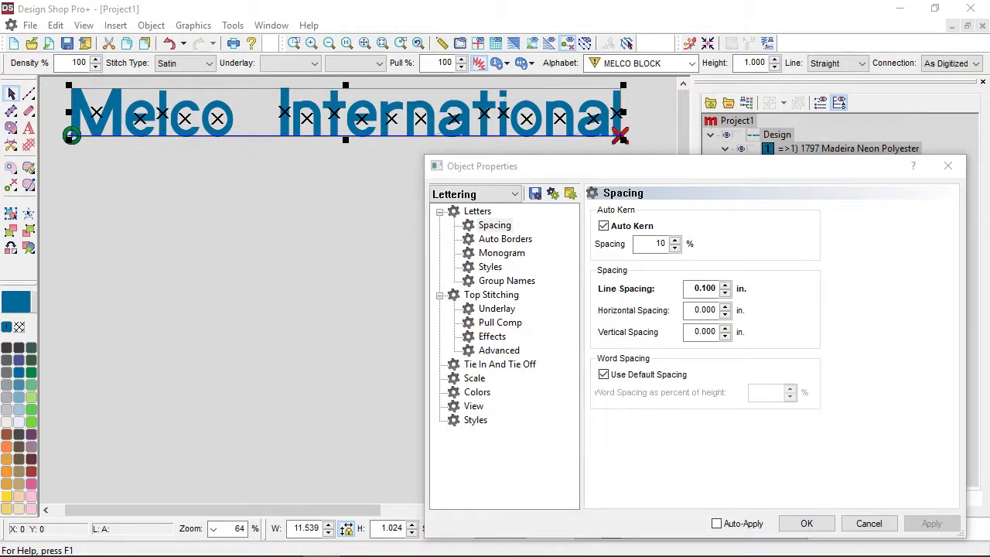
# On the Letters page, switch the Melco International alphabet to Artemis Script and apply it.
pyautogui.click(478, 211)
pyautogui.click(702, 217)
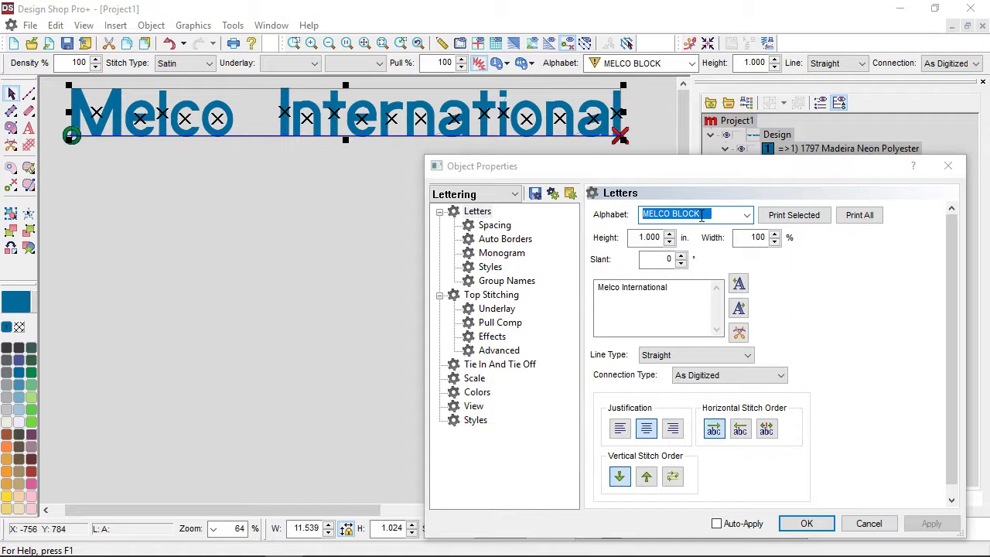
pyautogui.write('art')
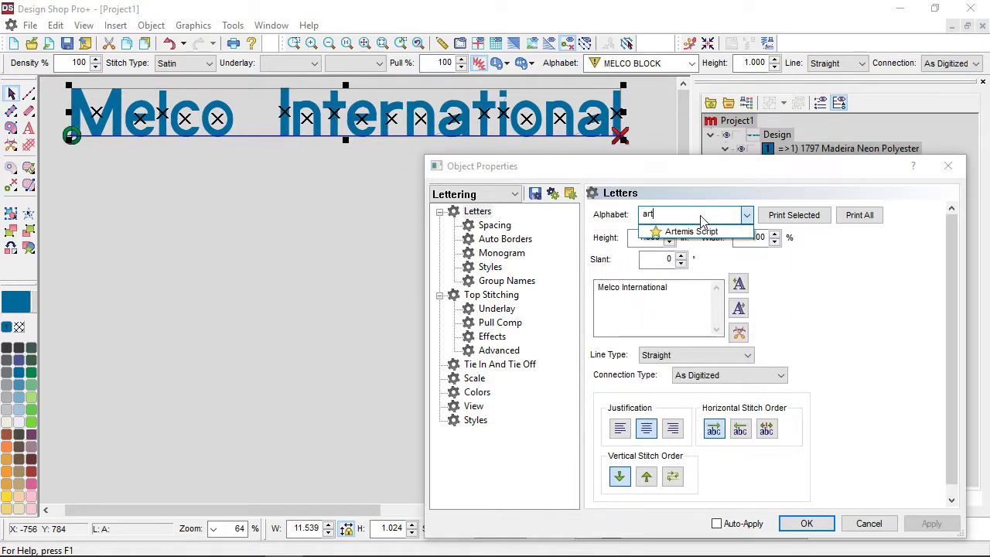
pyautogui.moveTo(705, 236)
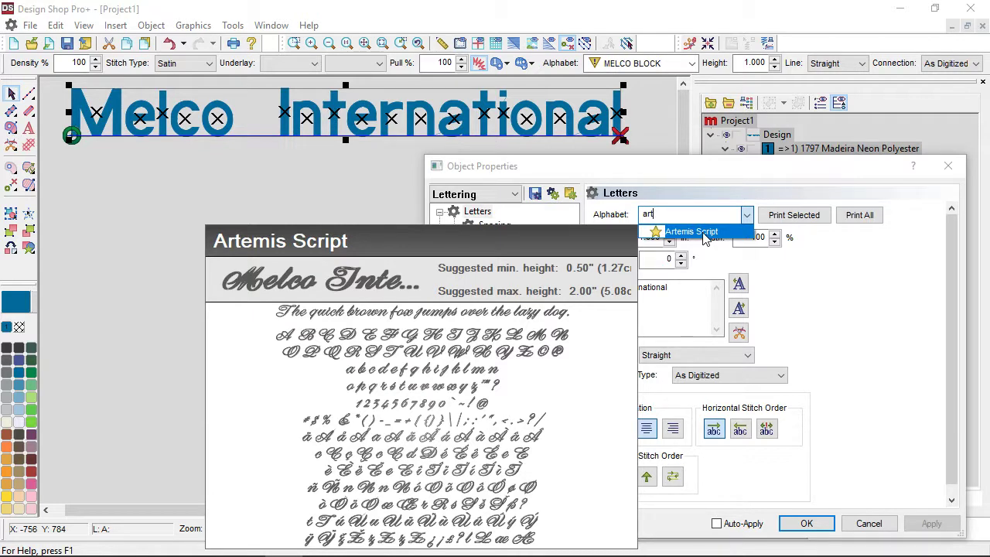
pyautogui.click(705, 232)
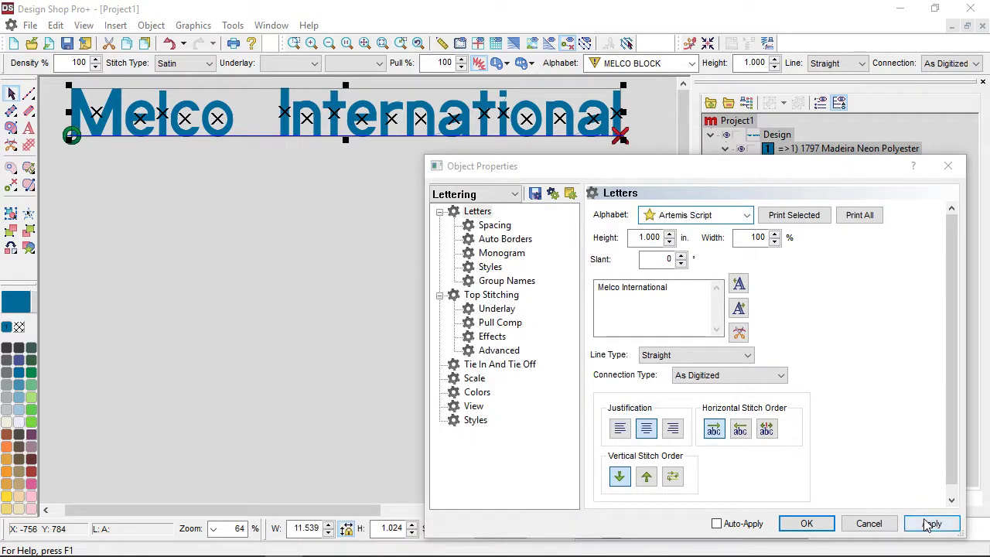
pyautogui.click(926, 520)
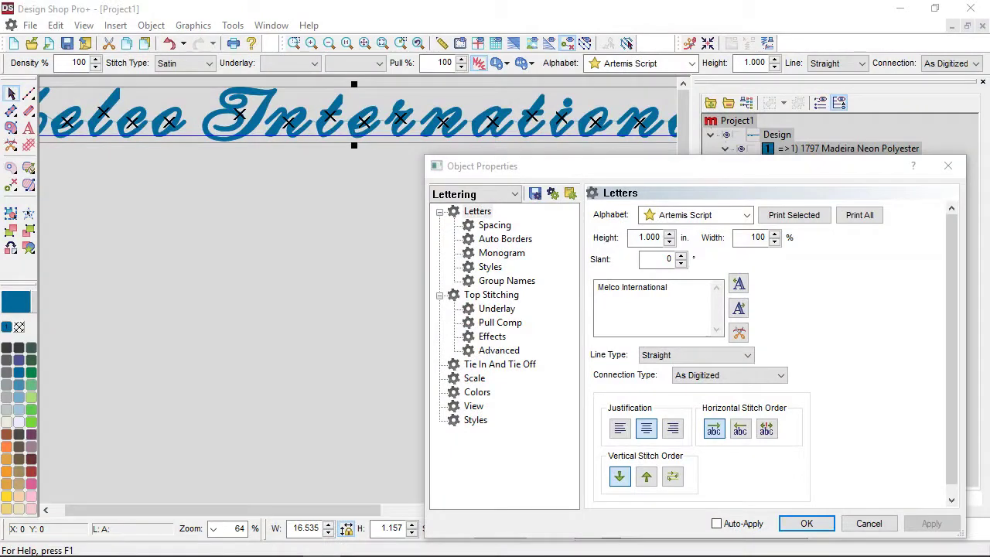
# Undo the Artemis Script change to restore MELCO BLOCK, then show the Spacing settings.
pyautogui.press('Escape')
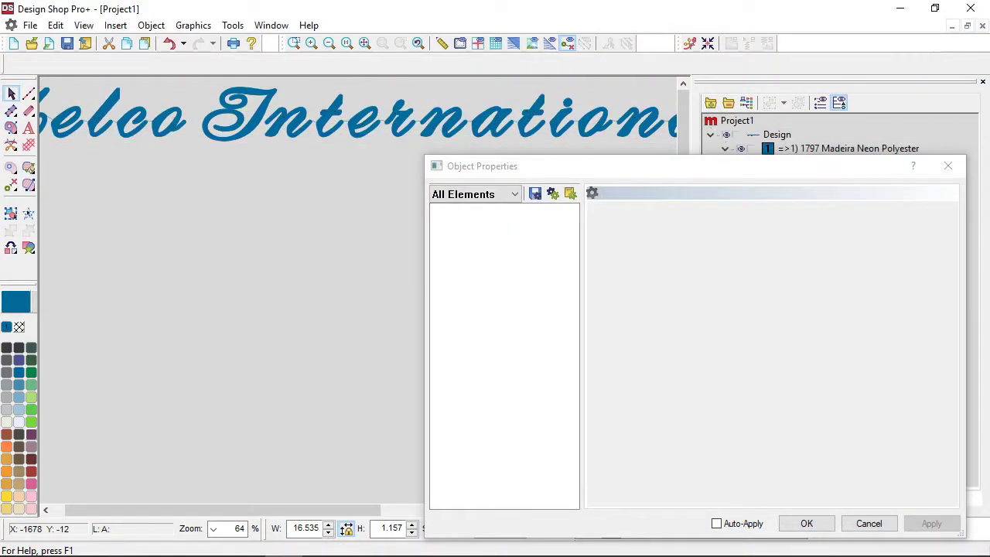
pyautogui.hotkey('ctrl', 'z')
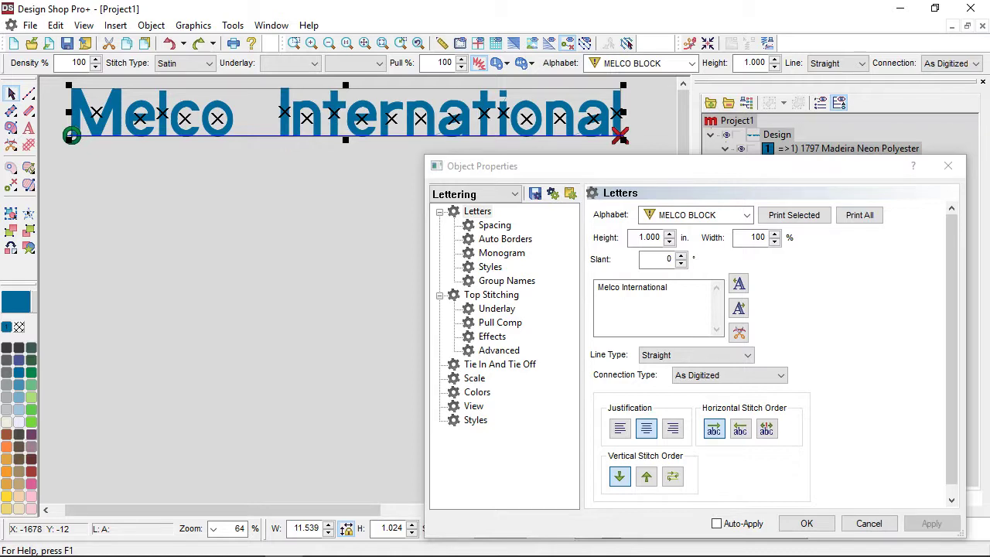
pyautogui.click(493, 226)
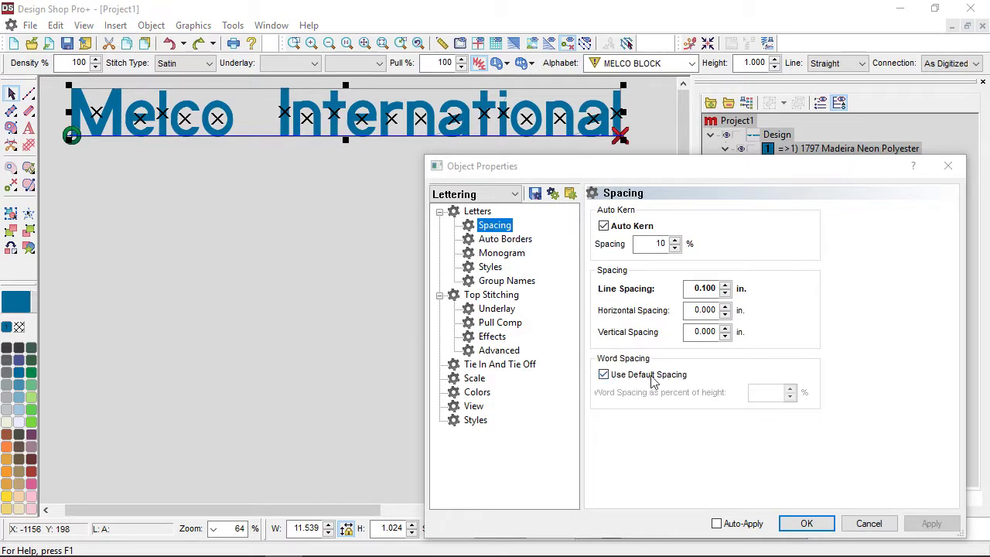
# Untick Use Default Spacing and apply the 60% word spacing.
pyautogui.click(603, 376)
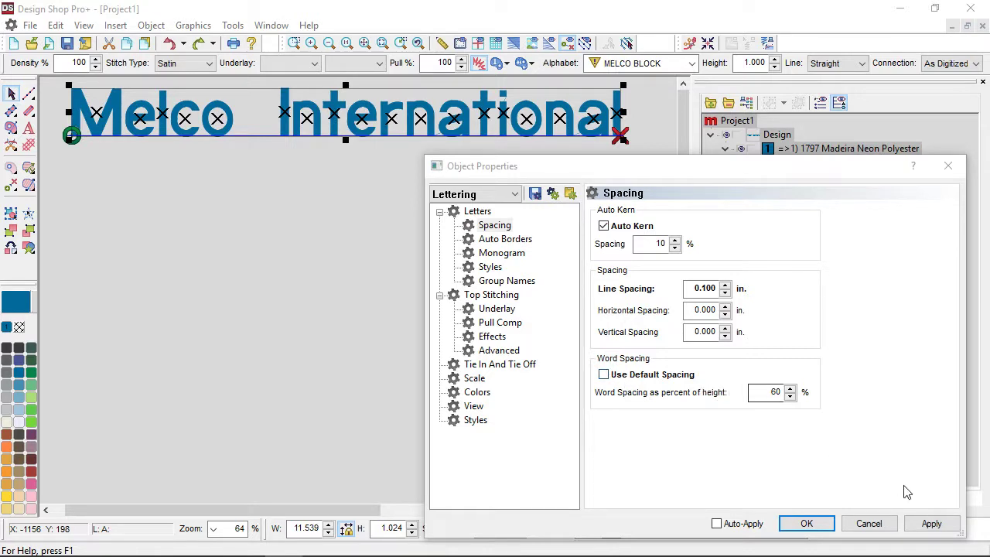
pyautogui.click(933, 526)
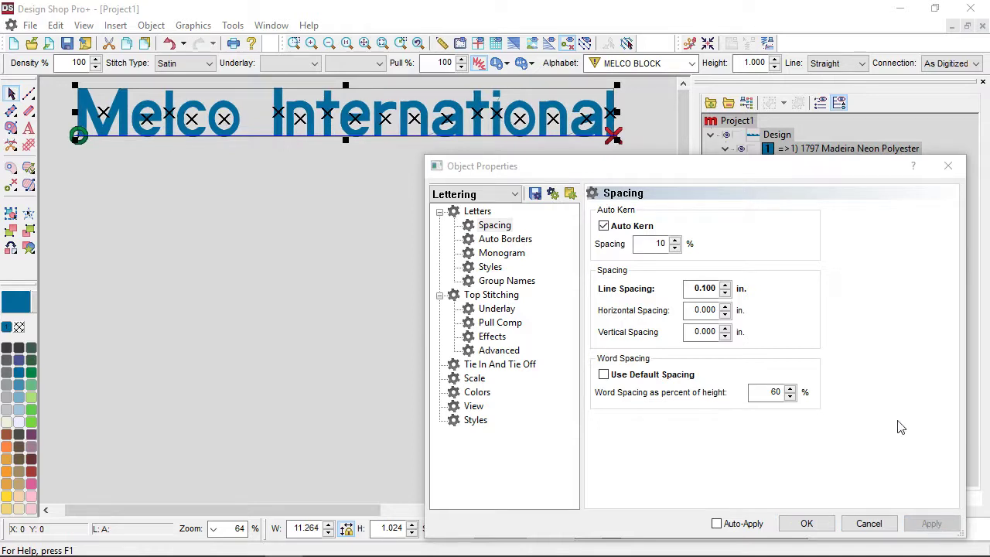
# Set word spacing to 55% of letter height and apply it.
pyautogui.doubleClick(778, 394)
pyautogui.write('55')
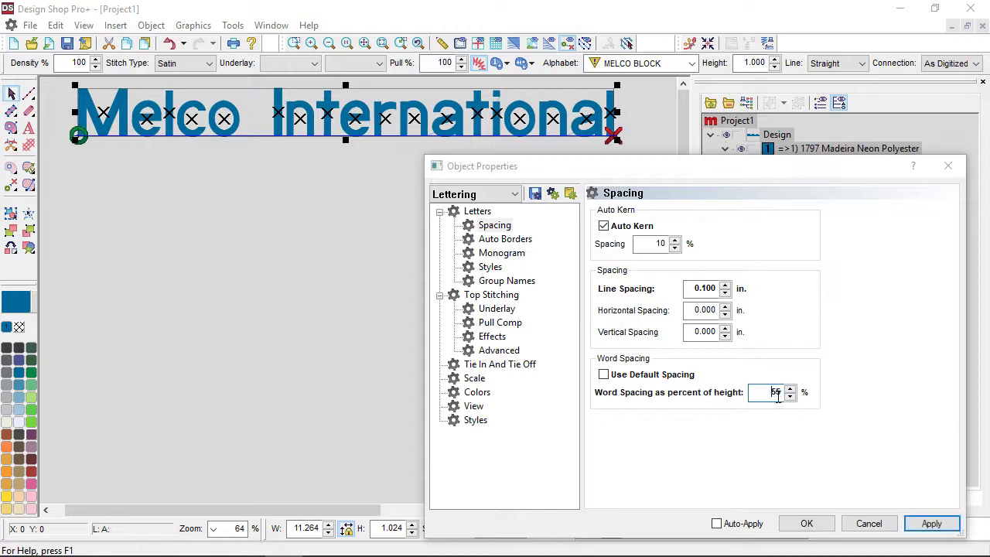
pyautogui.click(932, 523)
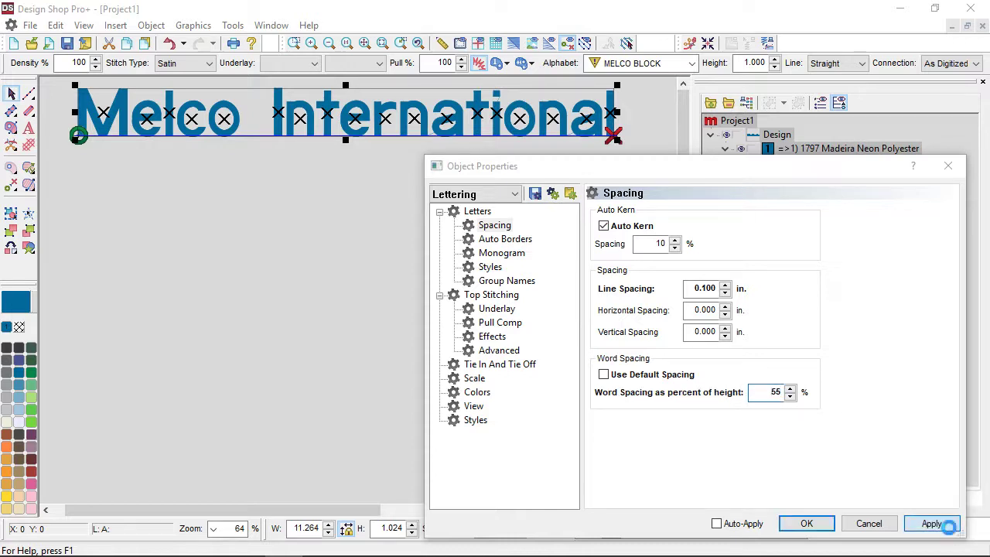
# Set Auto Kern letter spacing to 14% and apply it.
pyautogui.doubleClick(664, 243)
pyautogui.write('14')
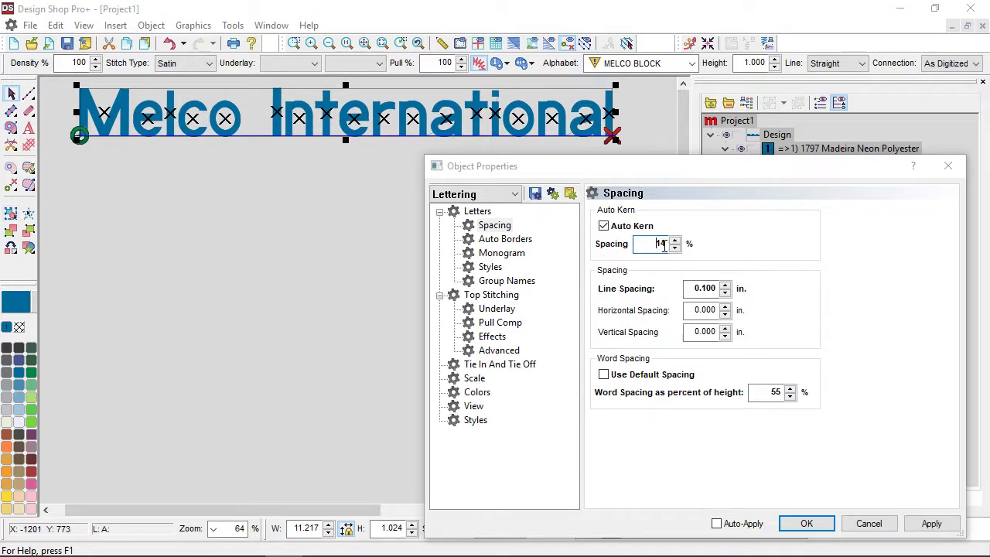
pyautogui.click(924, 524)
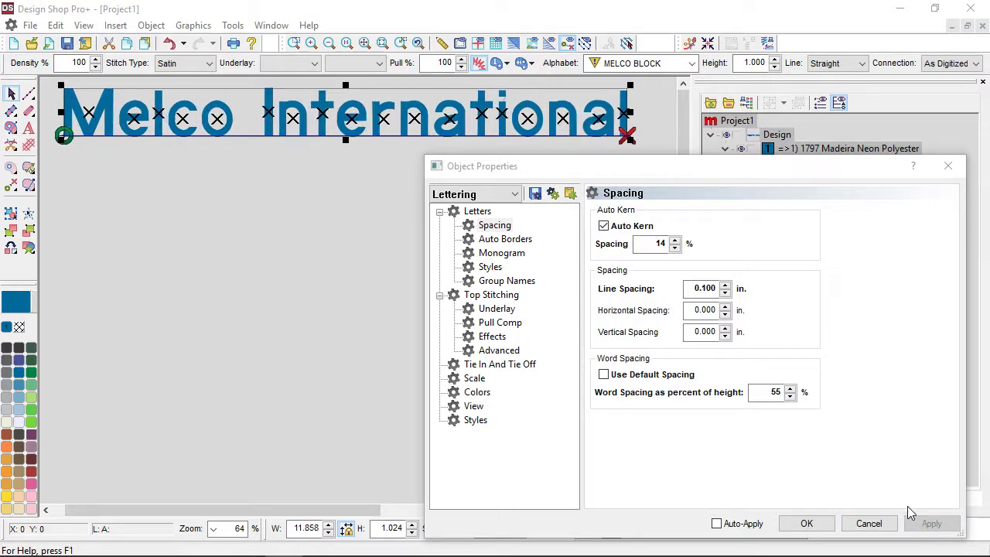